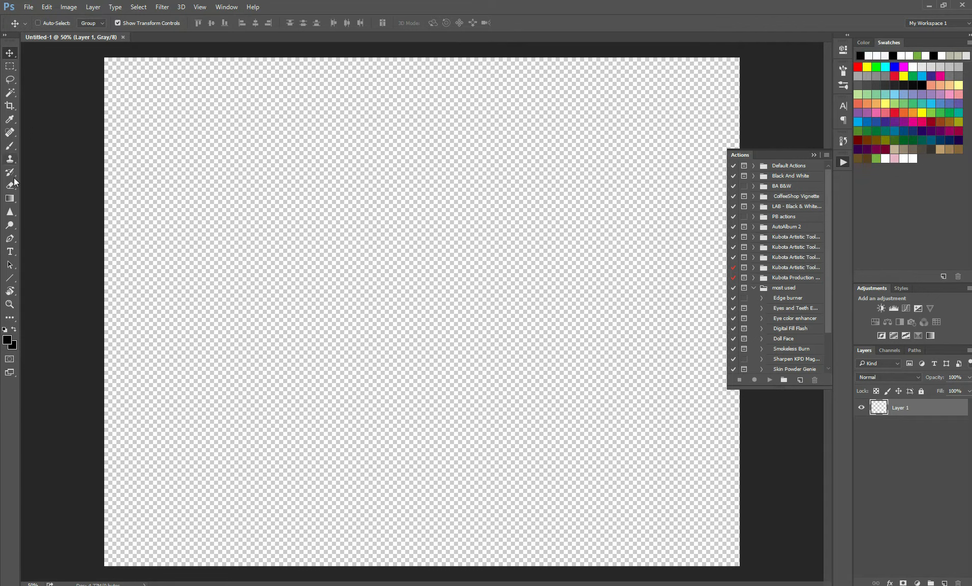
Set up the Type tool with Arial Regular at 200 pt
{"action": "left_click", "coordinate": [10, 252]}
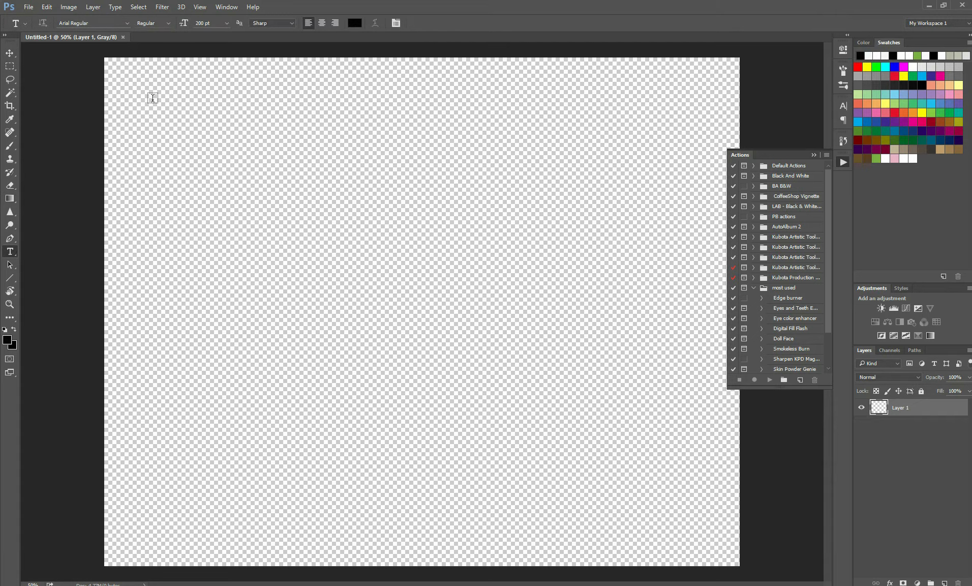
{"action": "left_click", "coordinate": [109, 23]}
{"action": "left_click", "coordinate": [207, 22]}
Switch to the browser and copy the © symbol from the Yahoo Answers question about the copyright shortcut
{"action": "mouse_move", "coordinate": [279, 585]}
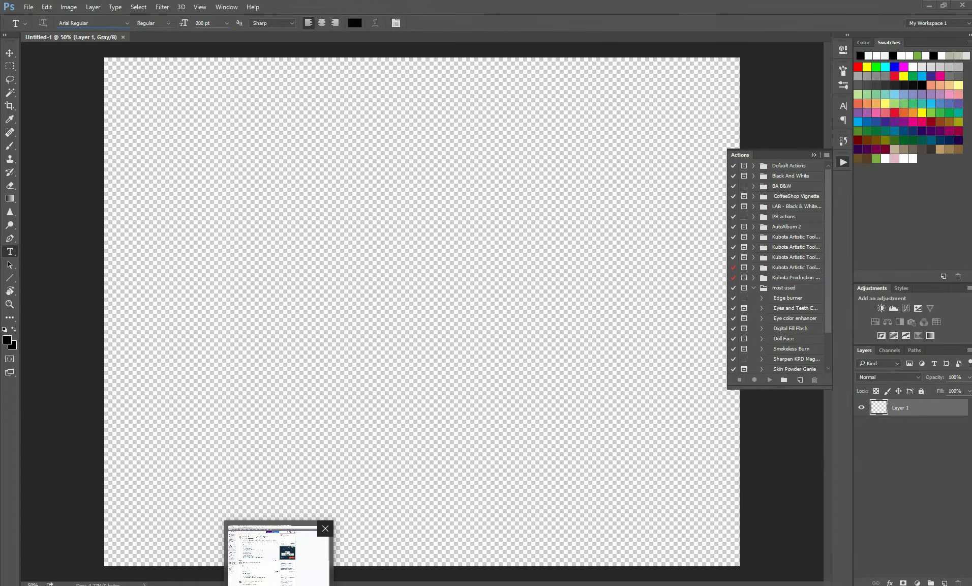
{"action": "left_click", "coordinate": [278, 585]}
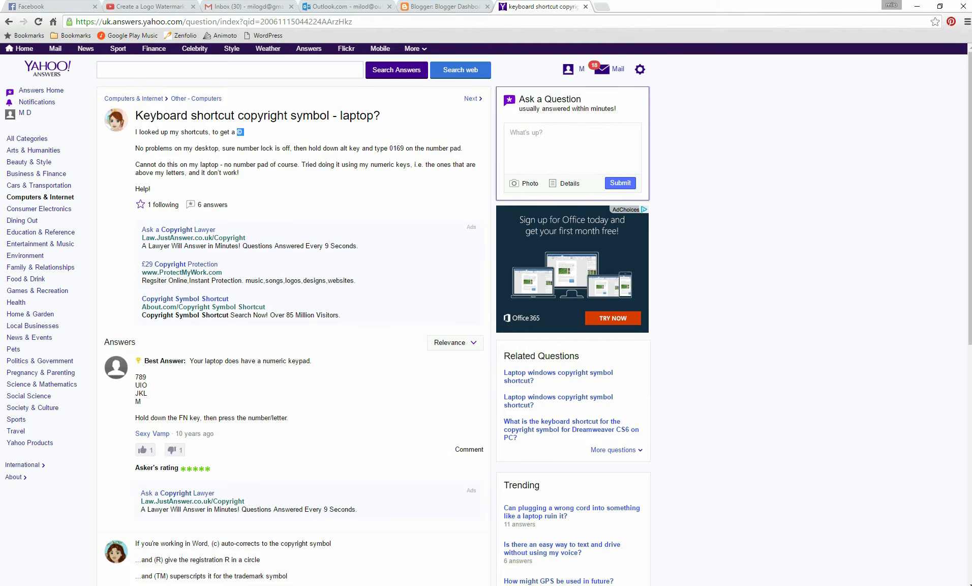
{"action": "left_click_drag", "start_coordinate": [345, 148], "coordinate": [416, 151]}
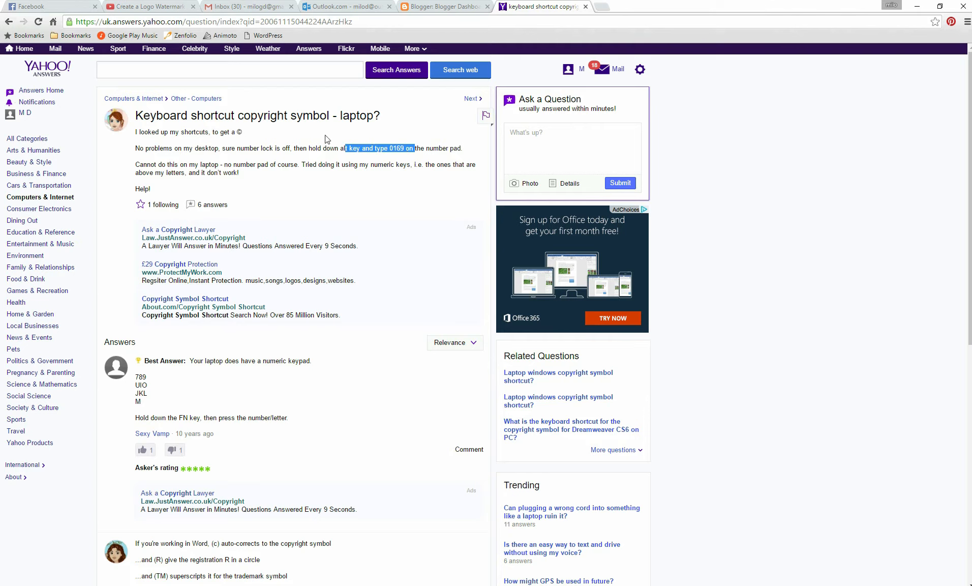
{"action": "double_click", "coordinate": [240, 132]}
{"action": "right_click", "coordinate": [241, 133]}
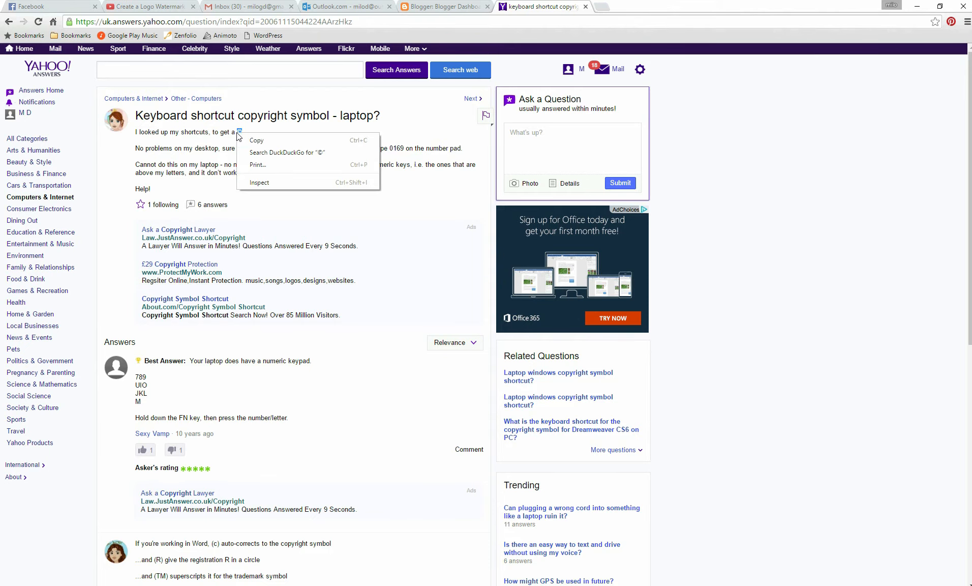
{"action": "left_click", "coordinate": [246, 137]}
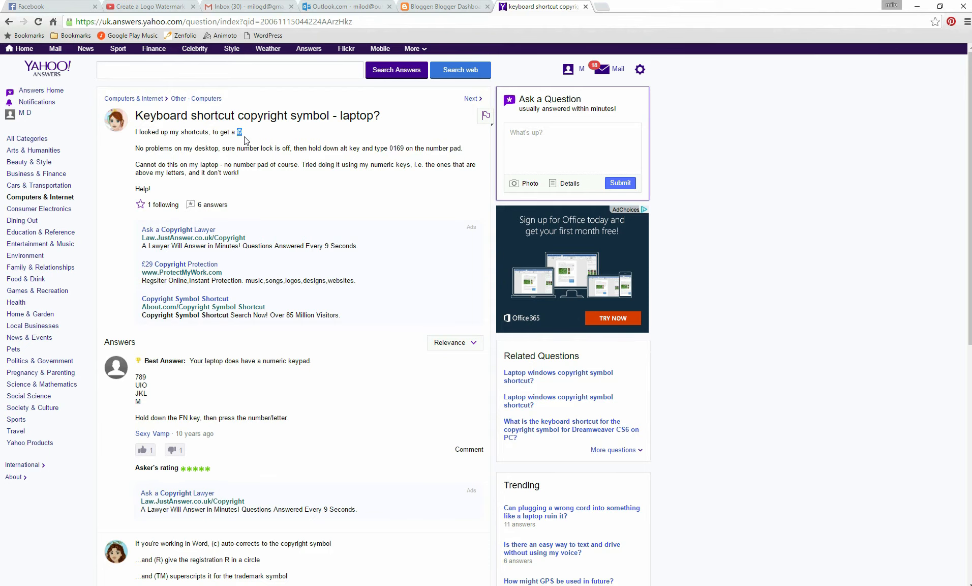
Return to Photoshop, paste the © symbol as new text on the blank canvas, and add the photographer's full name after it
{"action": "left_click", "coordinate": [481, 585]}
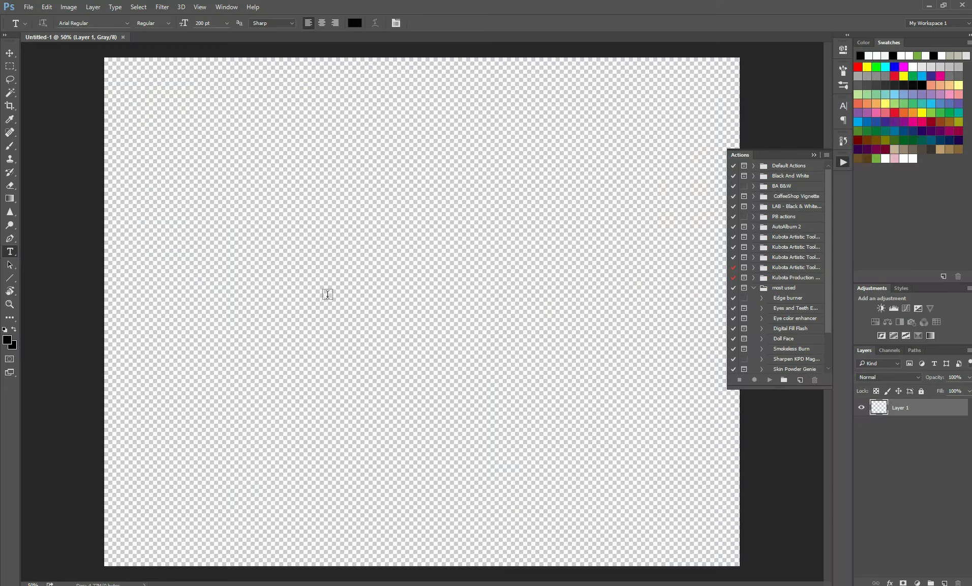
{"action": "left_click", "coordinate": [228, 262]}
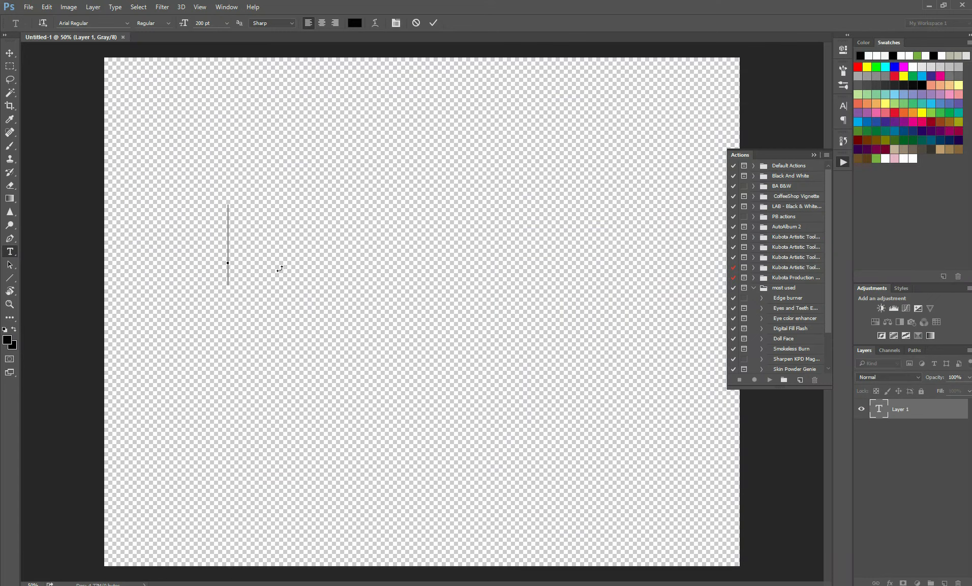
{"action": "key", "text": "ctrl+v"}
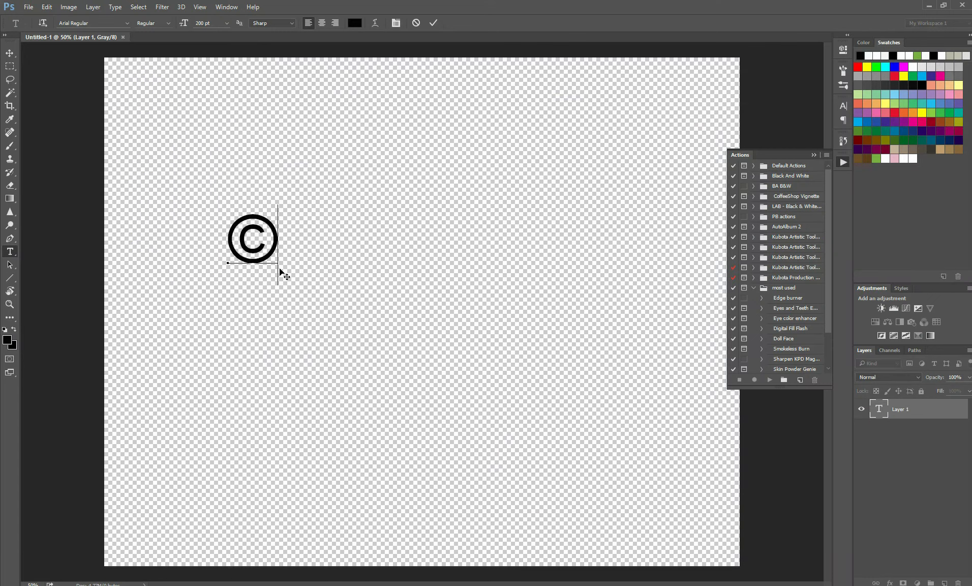
{"action": "type", "text": "Milo Denison"}
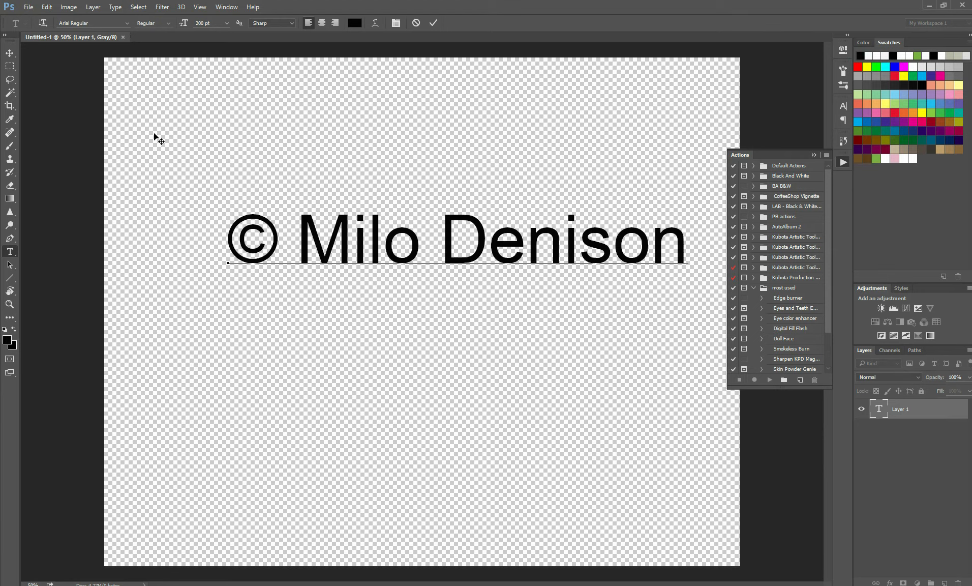
{"action": "left_click", "coordinate": [10, 52]}
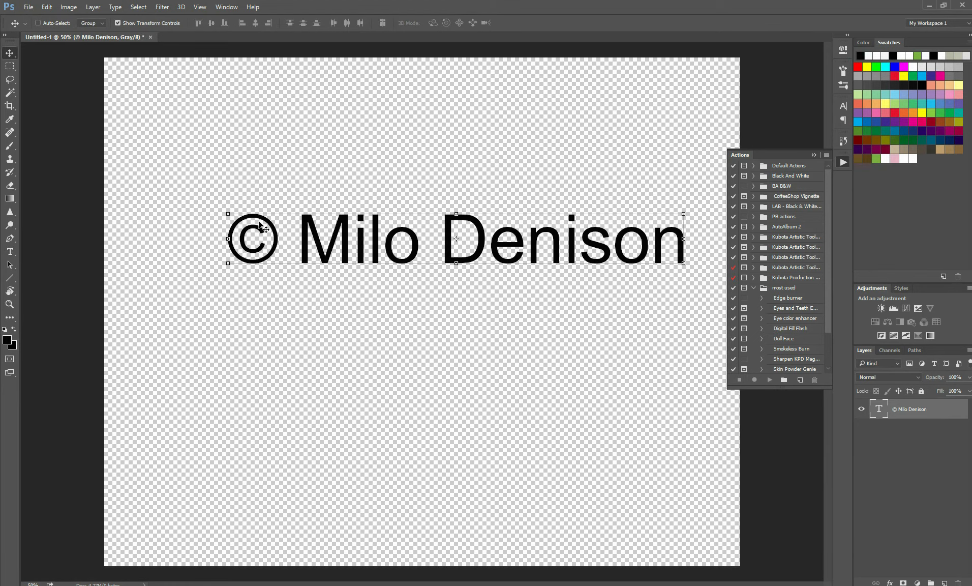
Define the copyright text as a brush preset named "watermark MD"
{"action": "left_click", "coordinate": [25, 9]}
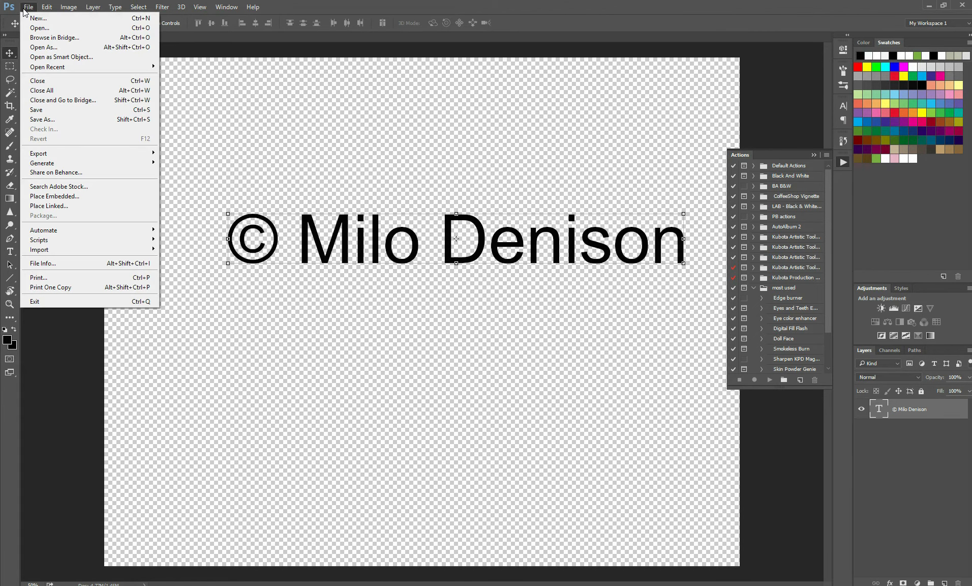
{"action": "mouse_move", "coordinate": [49, 8]}
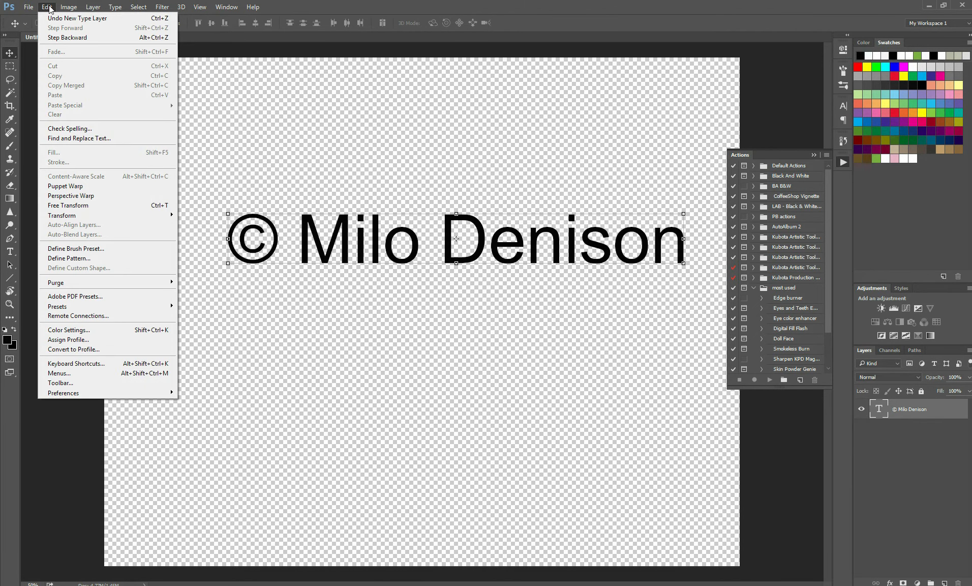
{"action": "left_click", "coordinate": [102, 250]}
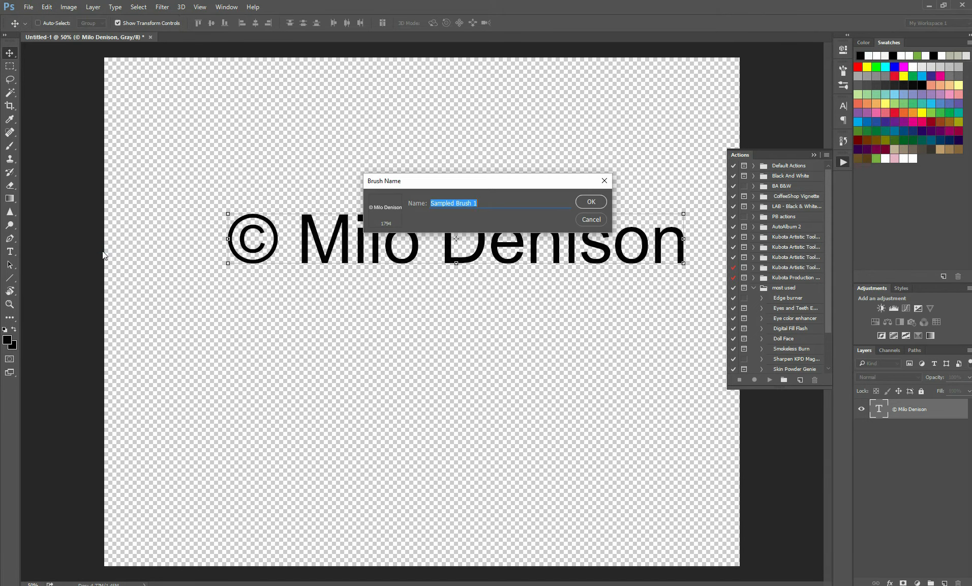
{"action": "type", "text": "watermark MD"}
{"action": "left_click", "coordinate": [591, 202]}
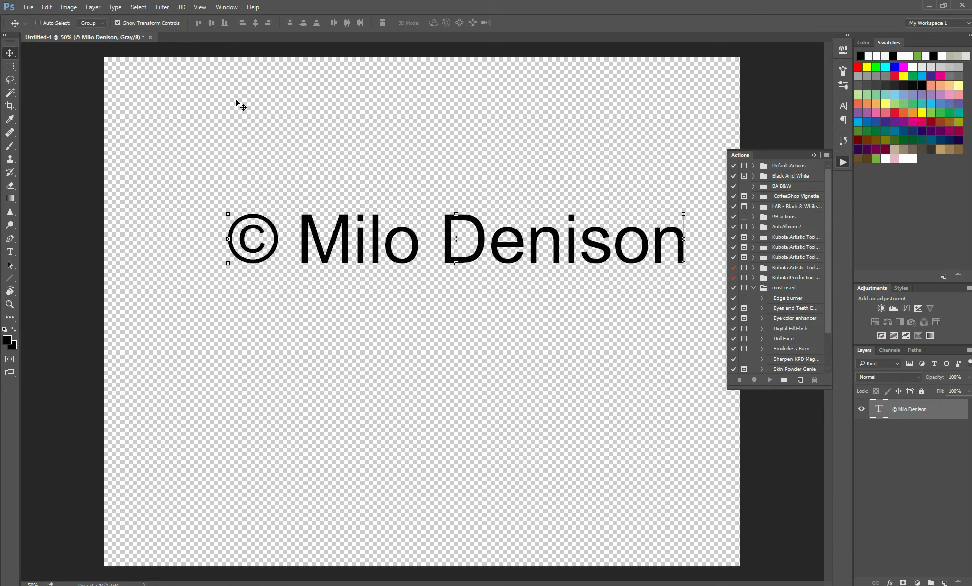
Open the Powerscourt photo from the Desktop
{"action": "left_click", "coordinate": [30, 7]}
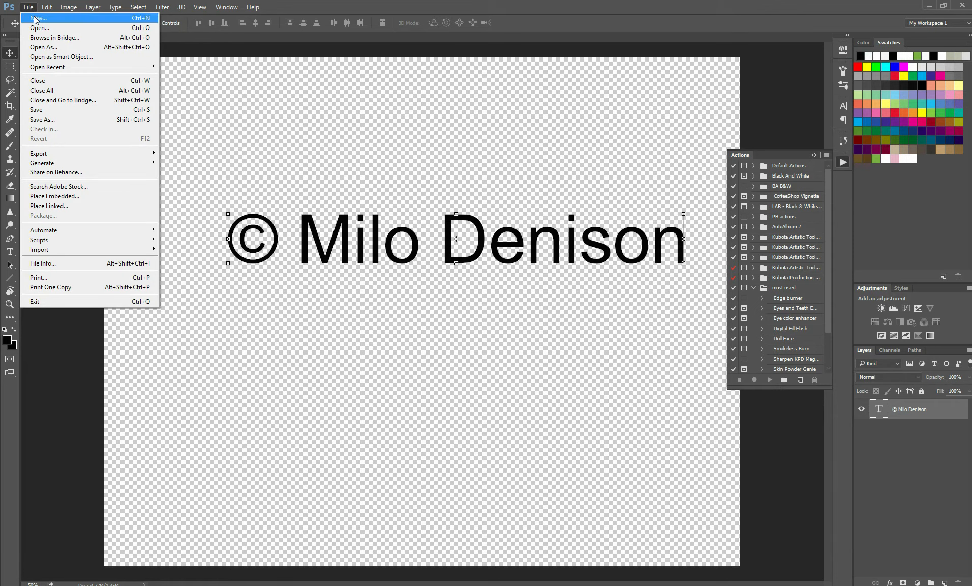
{"action": "left_click", "coordinate": [39, 28]}
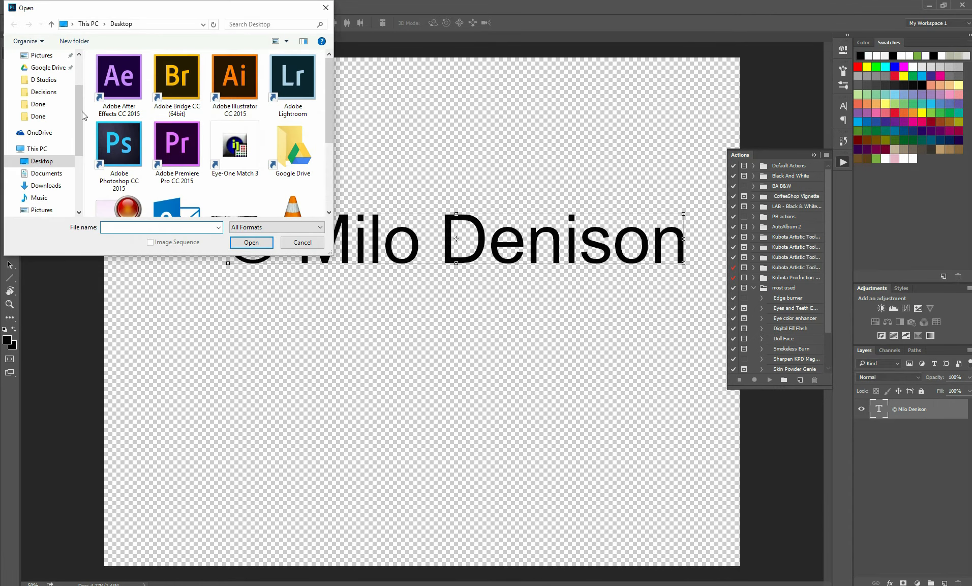
{"action": "scroll", "coordinate": [234, 152], "scroll_direction": "down", "scroll_amount": 3}
{"action": "left_click", "coordinate": [227, 112]}
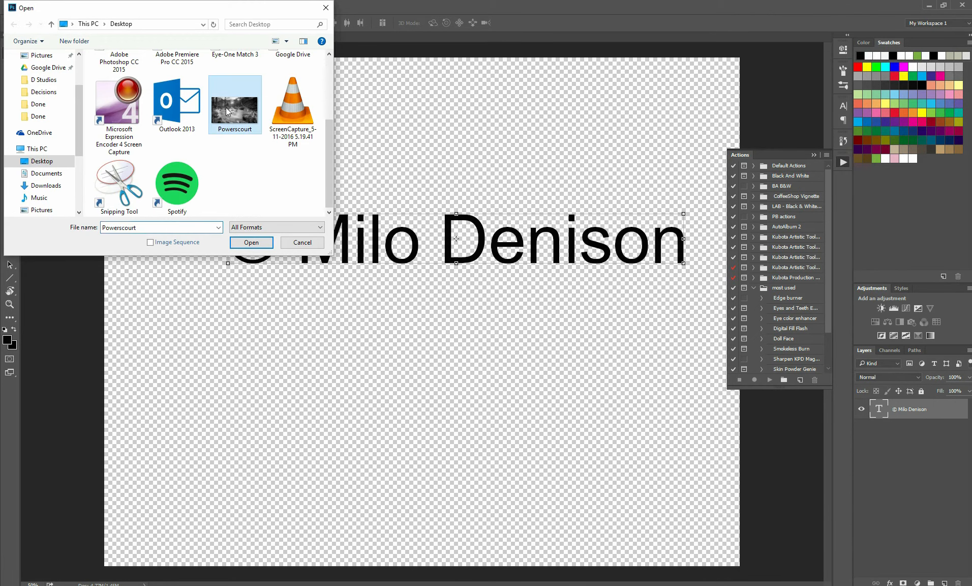
{"action": "left_click", "coordinate": [251, 242]}
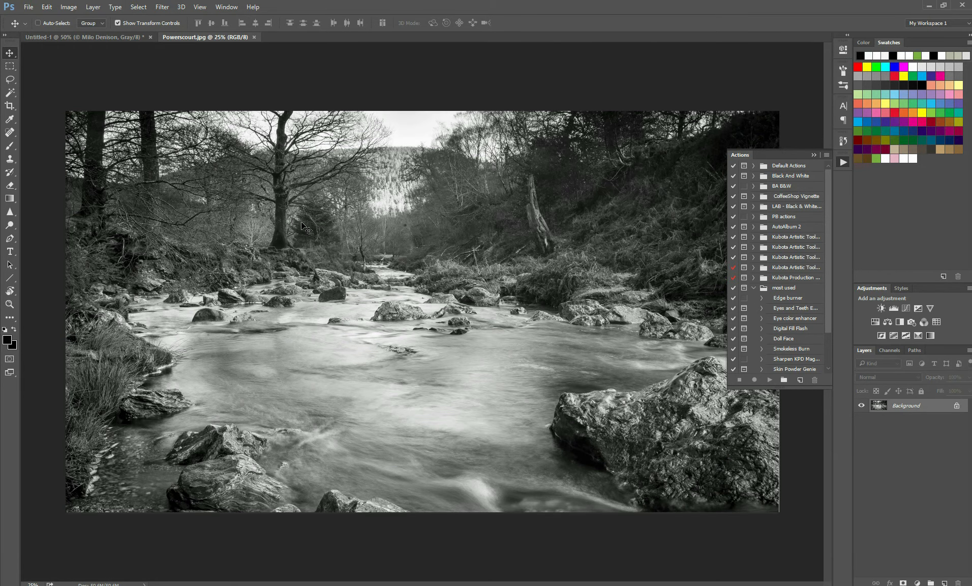
Add a new empty layer above the photo and choose the Brush tool with the 1794 px watermark brush
{"action": "left_click", "coordinate": [945, 583]}
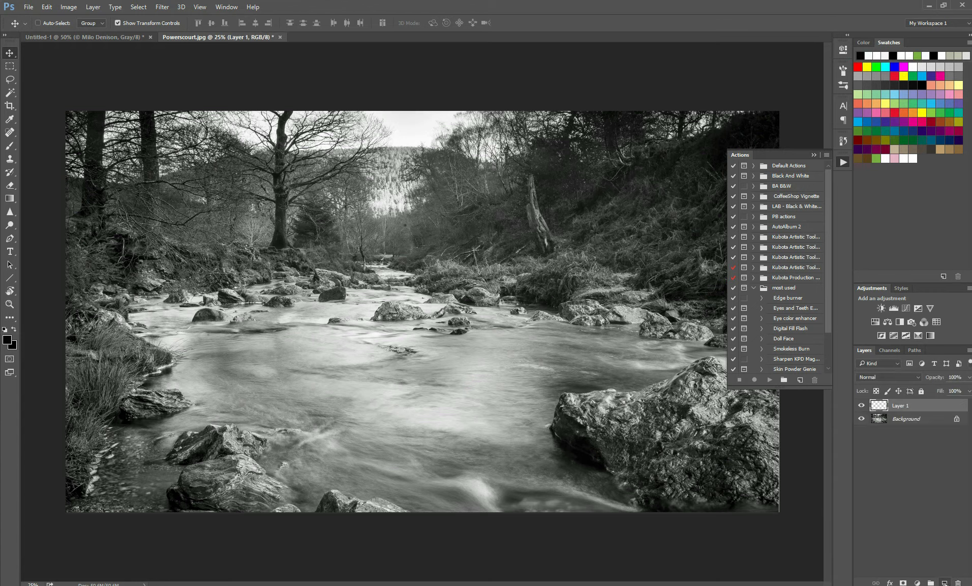
{"action": "left_click", "coordinate": [10, 149]}
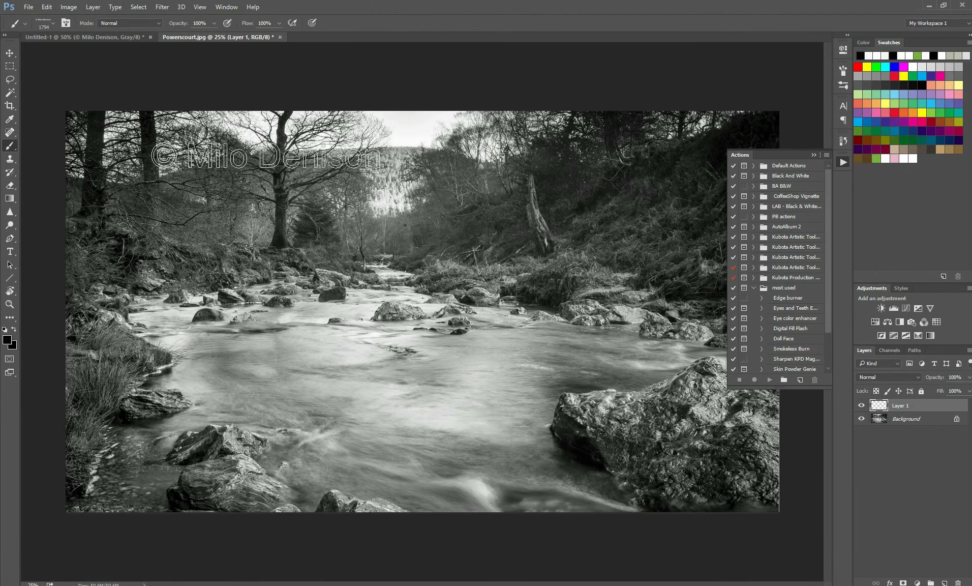
{"action": "left_click", "coordinate": [52, 24]}
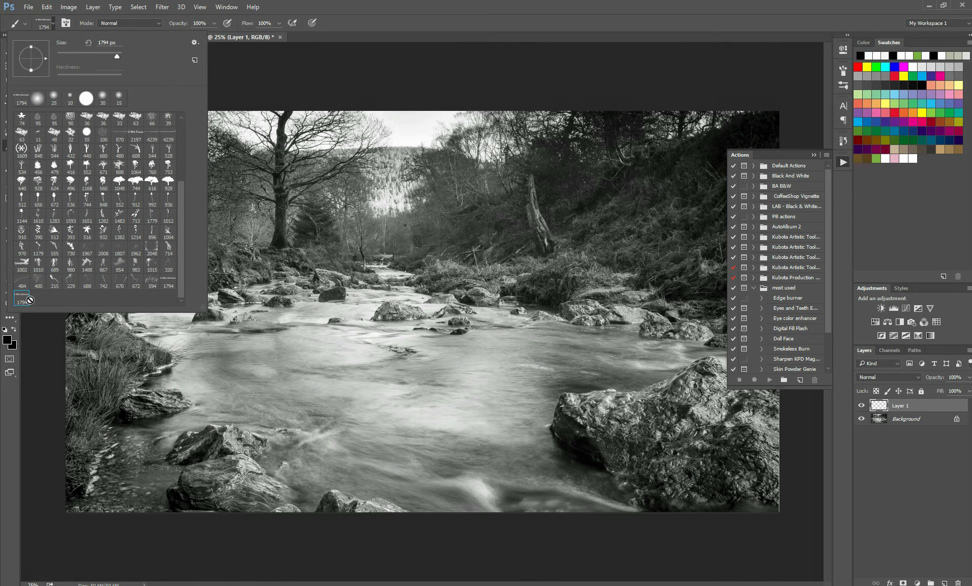
{"action": "left_click", "coordinate": [525, 30]}
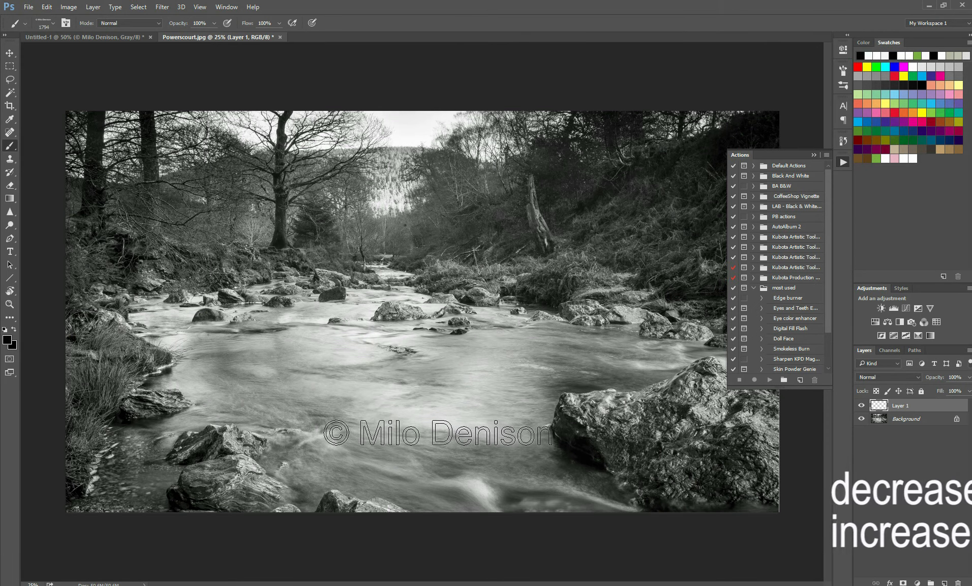
Enlarge the watermark brush to 2900 px and stamp it once in black across the middle of the river
{"action": "key", "text": "bracketright"}
{"action": "key", "text": "bracketright"}
{"action": "key", "text": "bracketright"}
{"action": "key", "text": "bracketright"}
{"action": "key", "text": "bracketright"}
{"action": "key", "text": "bracketright"}
{"action": "key", "text": "bracketright"}
{"action": "key", "text": "bracketright"}
{"action": "key", "text": "bracketright"}
{"action": "key", "text": "bracketright"}
{"action": "key", "text": "bracketright"}
{"action": "key", "text": "bracketright"}
{"action": "left_click", "coordinate": [390, 366]}
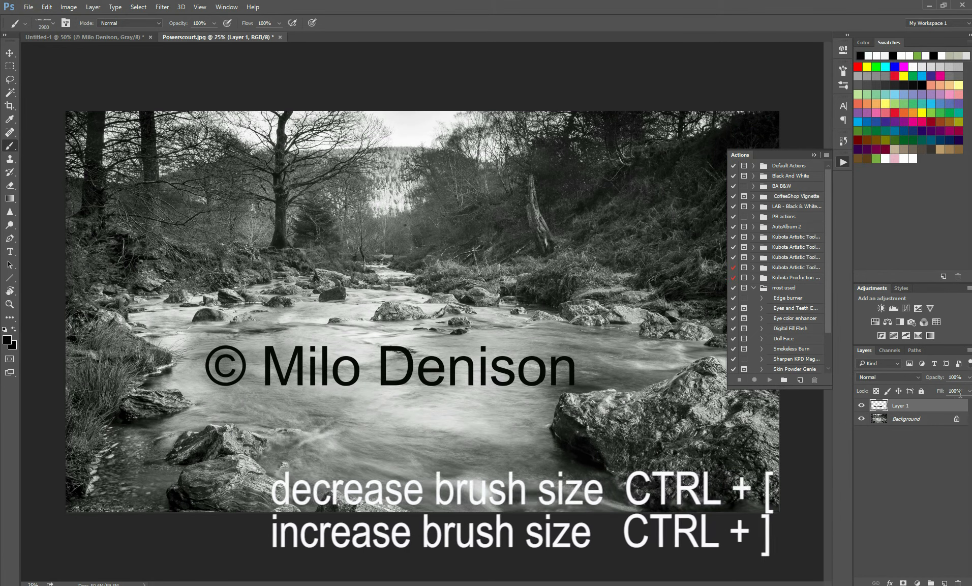
Reduce the opacity of the watermark layer to 41%
{"action": "left_click", "coordinate": [969, 377]}
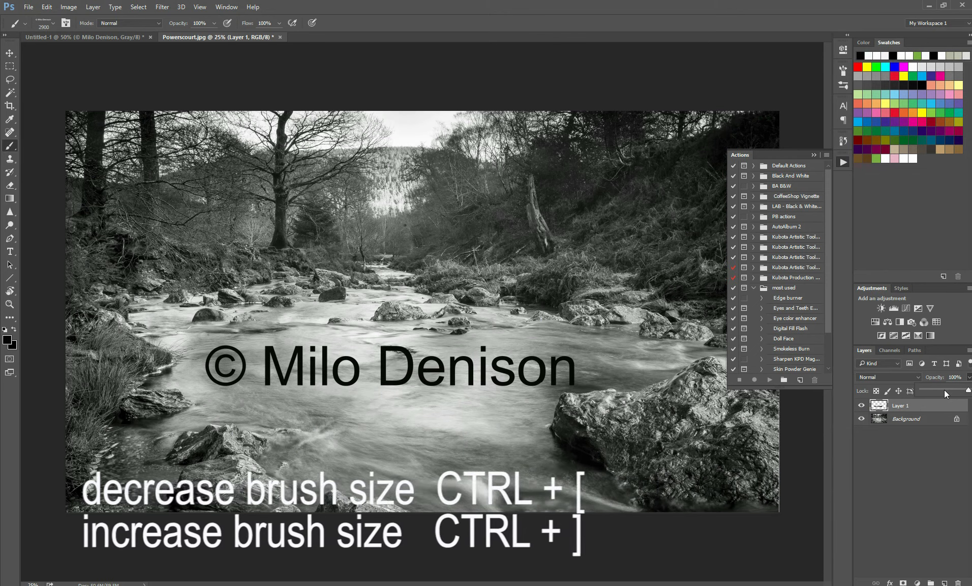
{"action": "left_click", "coordinate": [944, 389]}
{"action": "left_click_drag", "start_coordinate": [944, 391], "coordinate": [941, 391]}
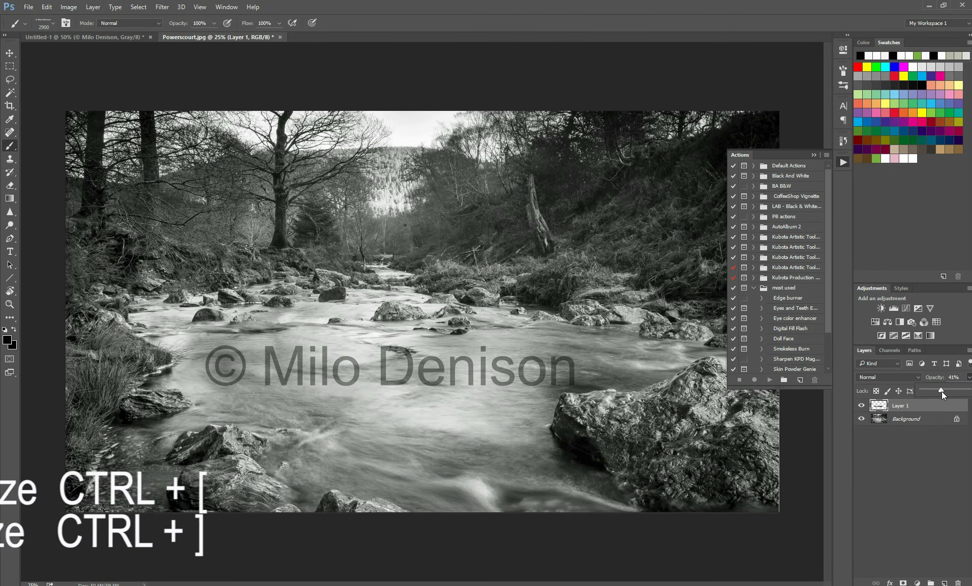
{"action": "left_click", "coordinate": [577, 13]}
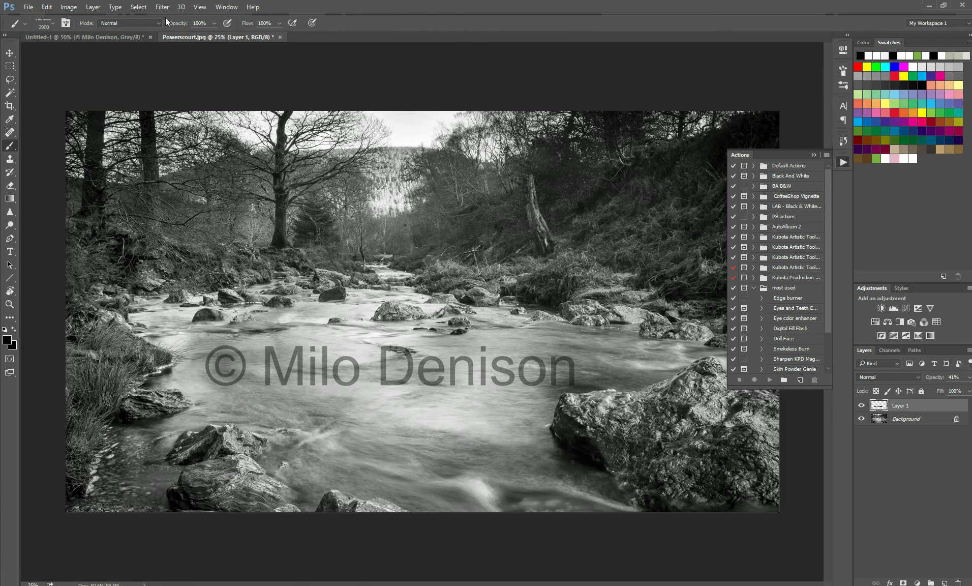
Open Logo_2015.png from the Logo folder in Google Drive's D Studios > Promotional Material
{"action": "left_click", "coordinate": [28, 7]}
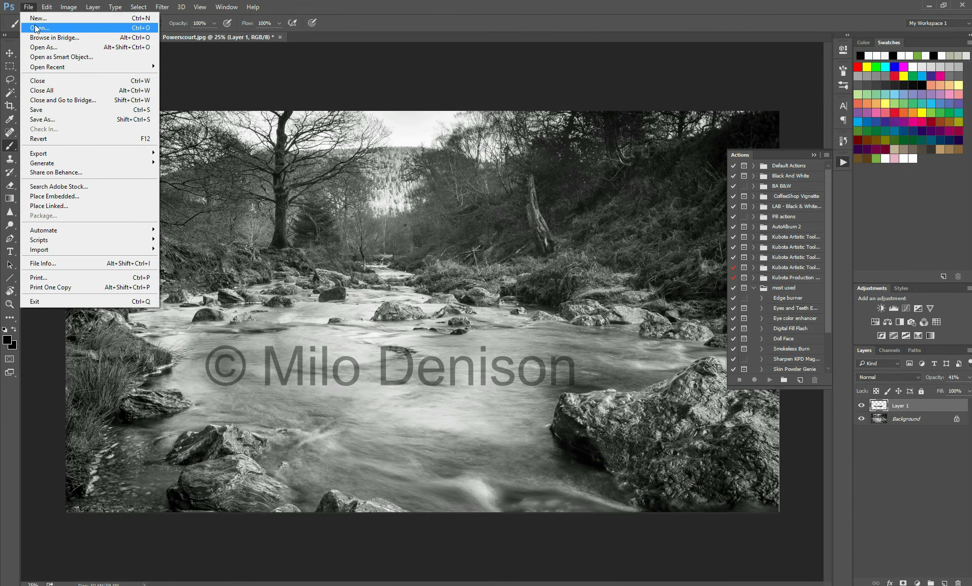
{"action": "left_click", "coordinate": [37, 28]}
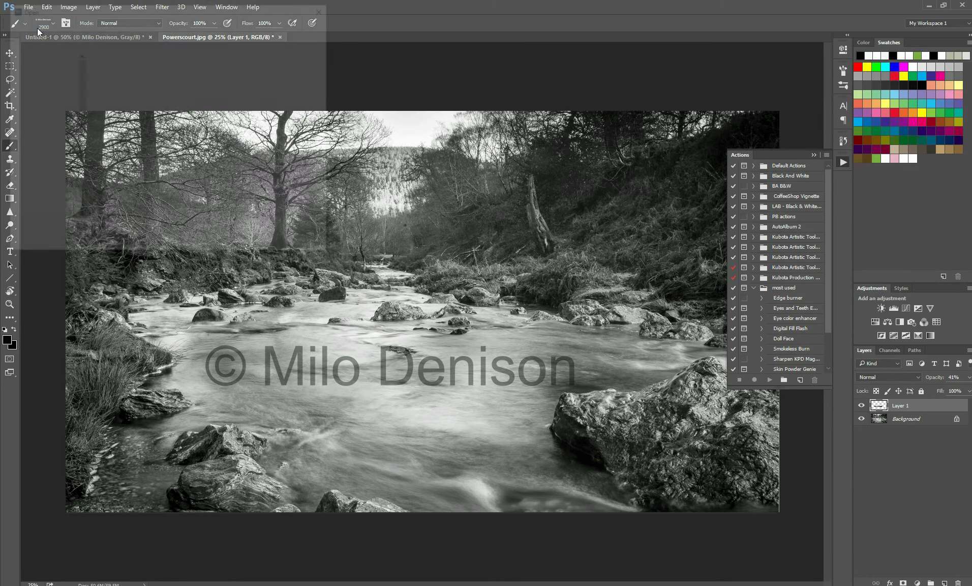
{"action": "scroll", "coordinate": [80, 121], "scroll_direction": "up", "scroll_amount": 4}
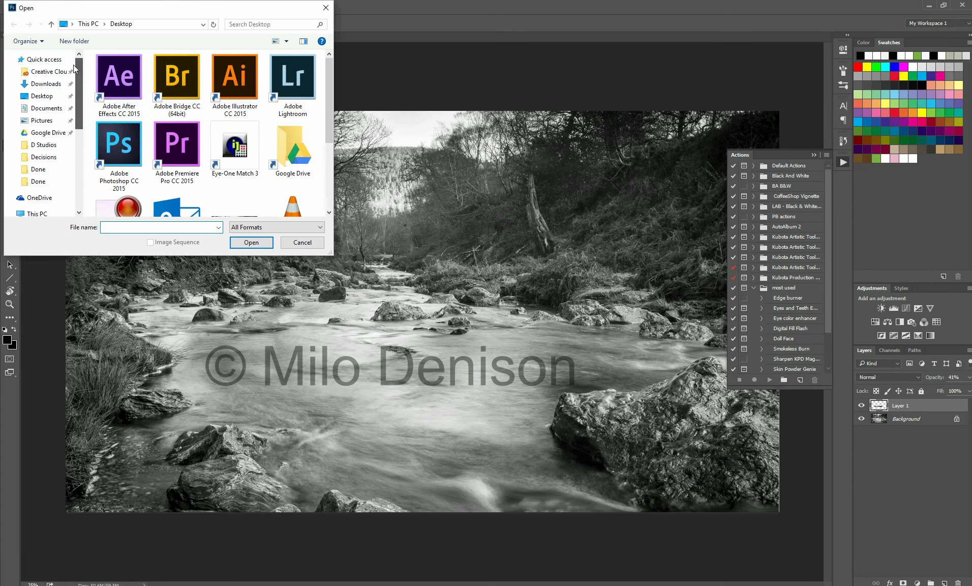
{"action": "left_click", "coordinate": [48, 132]}
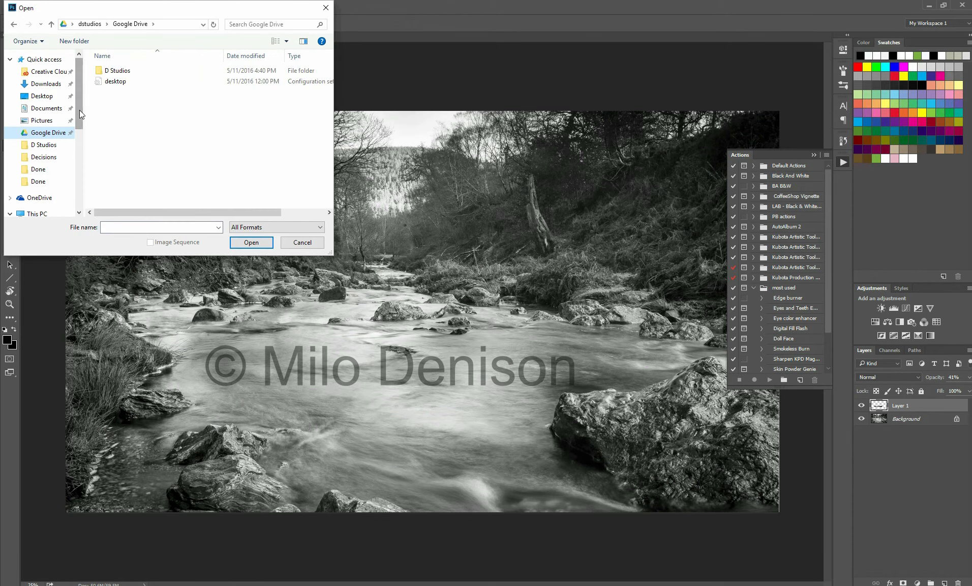
{"action": "left_click", "coordinate": [104, 75]}
{"action": "double_click", "coordinate": [105, 75]}
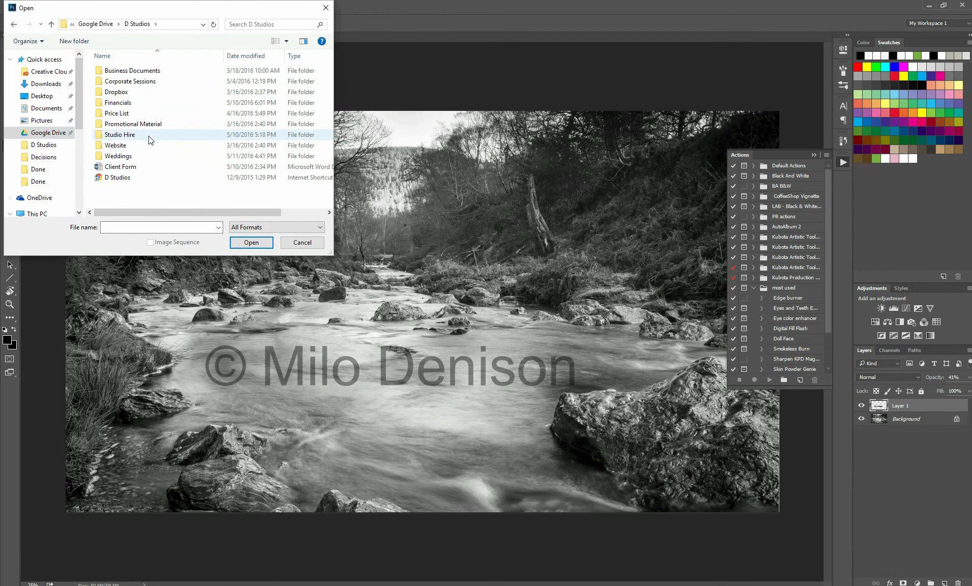
{"action": "double_click", "coordinate": [124, 126]}
{"action": "double_click", "coordinate": [112, 102]}
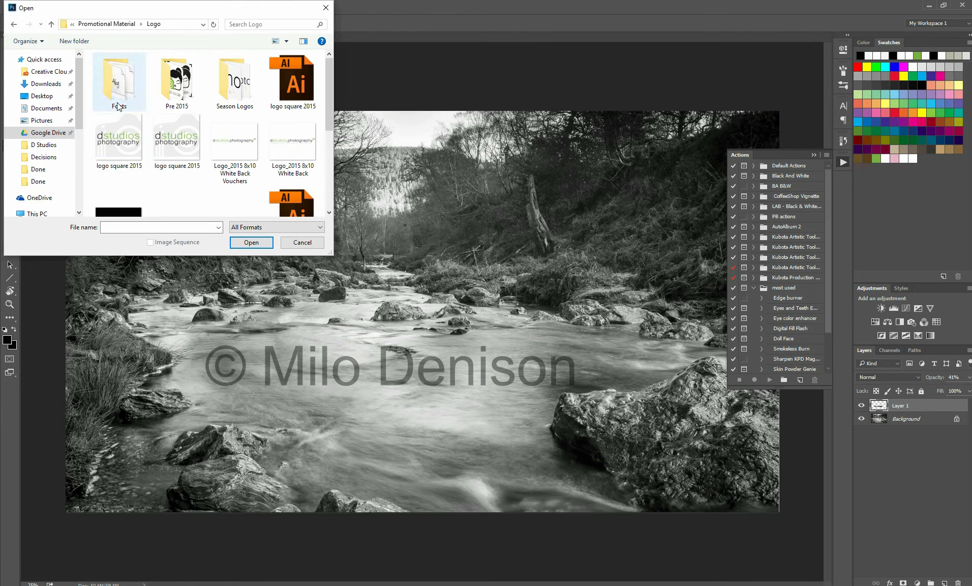
{"action": "scroll", "coordinate": [225, 151], "scroll_direction": "down", "scroll_amount": 2}
{"action": "left_click", "coordinate": [128, 153]}
{"action": "left_click", "coordinate": [248, 243]}
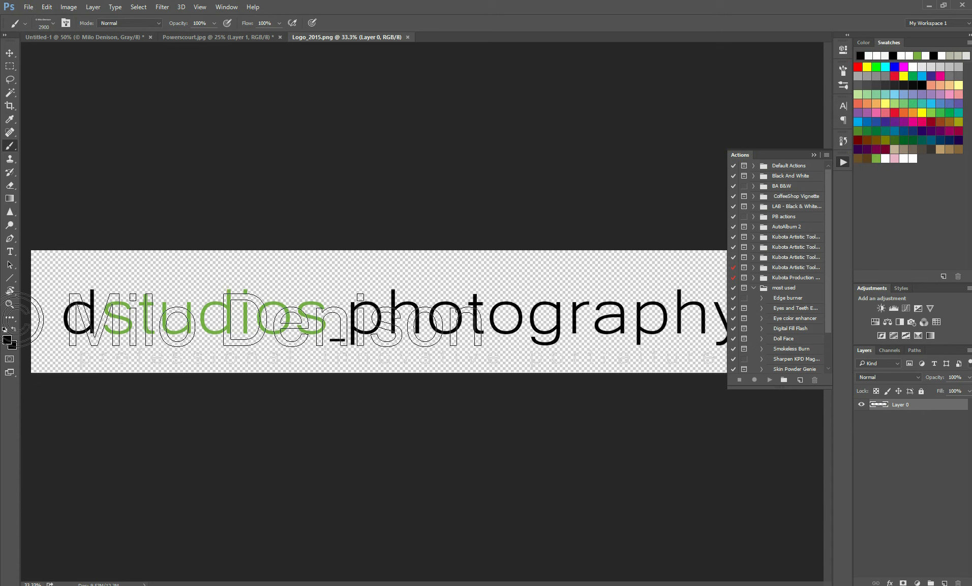
Convert the Logo_2015.png document to Grayscale mode, discarding its color information
{"action": "left_click", "coordinate": [69, 7]}
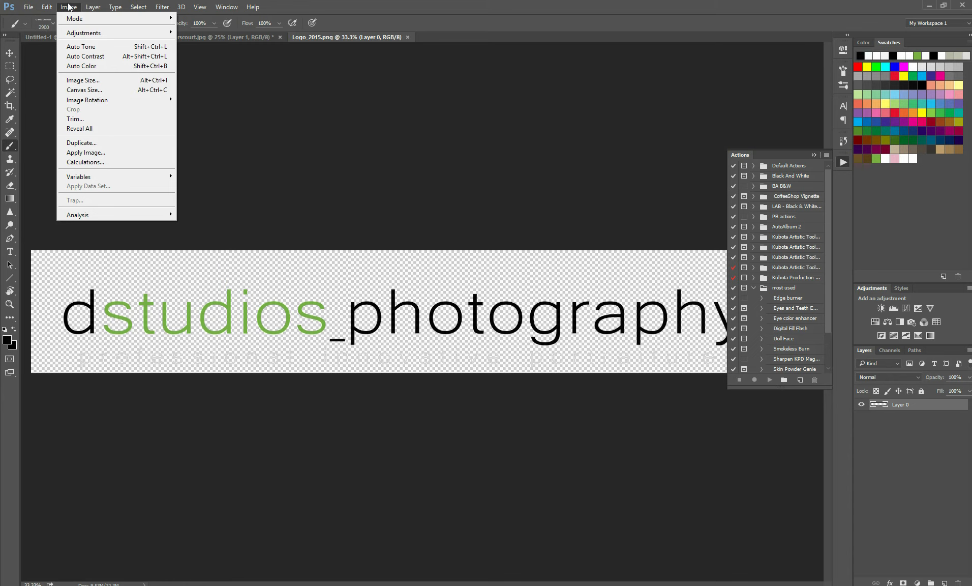
{"action": "mouse_move", "coordinate": [74, 19]}
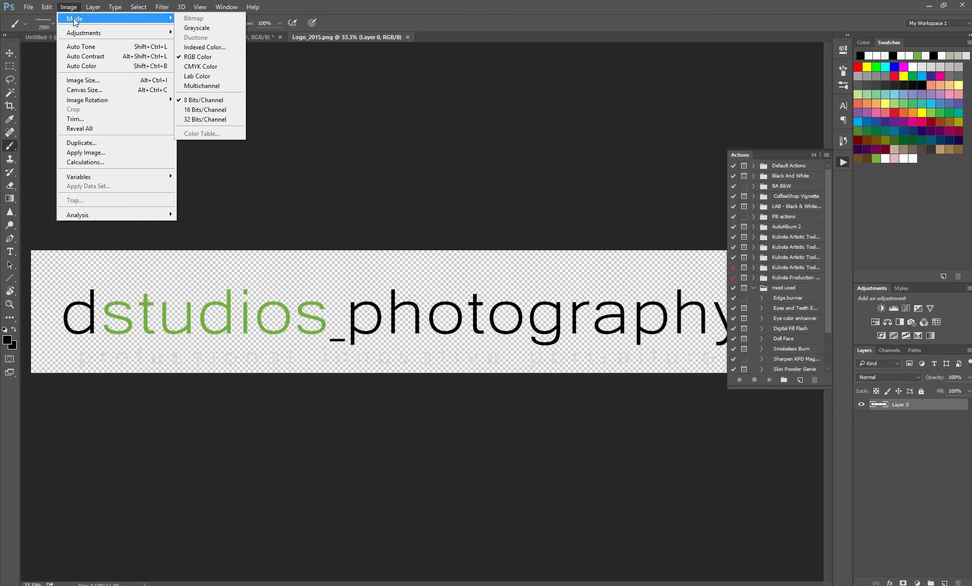
{"action": "left_click", "coordinate": [201, 28]}
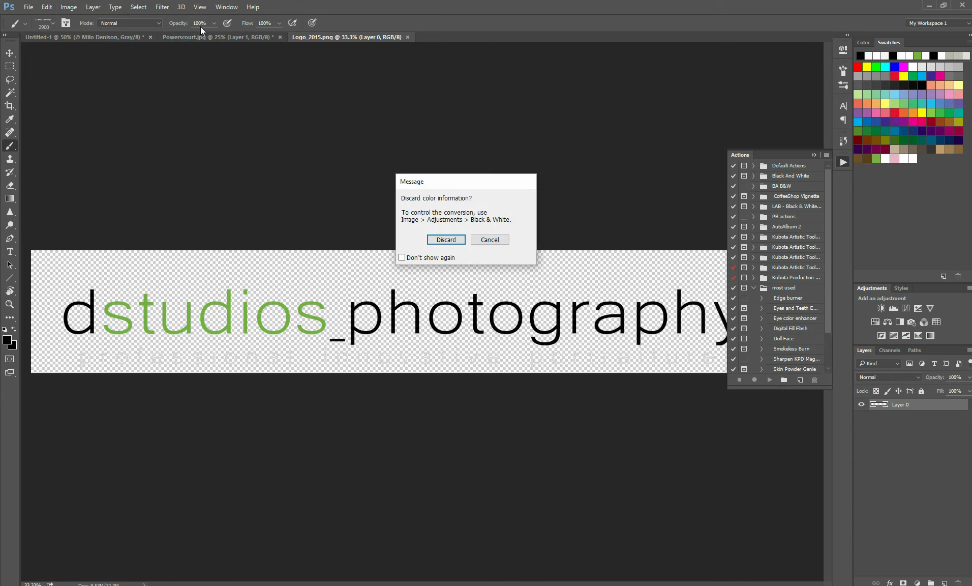
{"action": "left_click", "coordinate": [445, 240]}
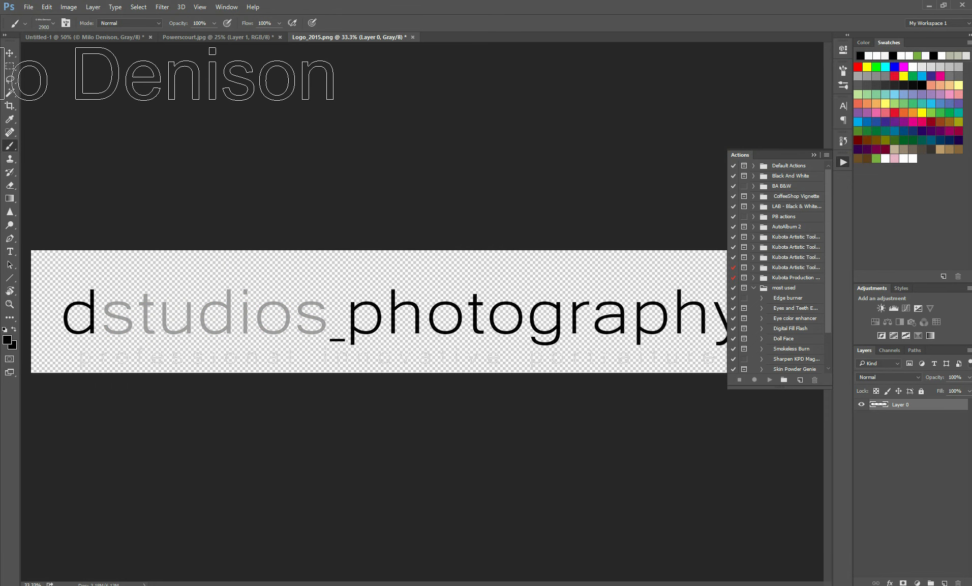
Define a brush preset from the grayscale logo, trimming the file extension from its suggested name
{"action": "left_click", "coordinate": [46, 7]}
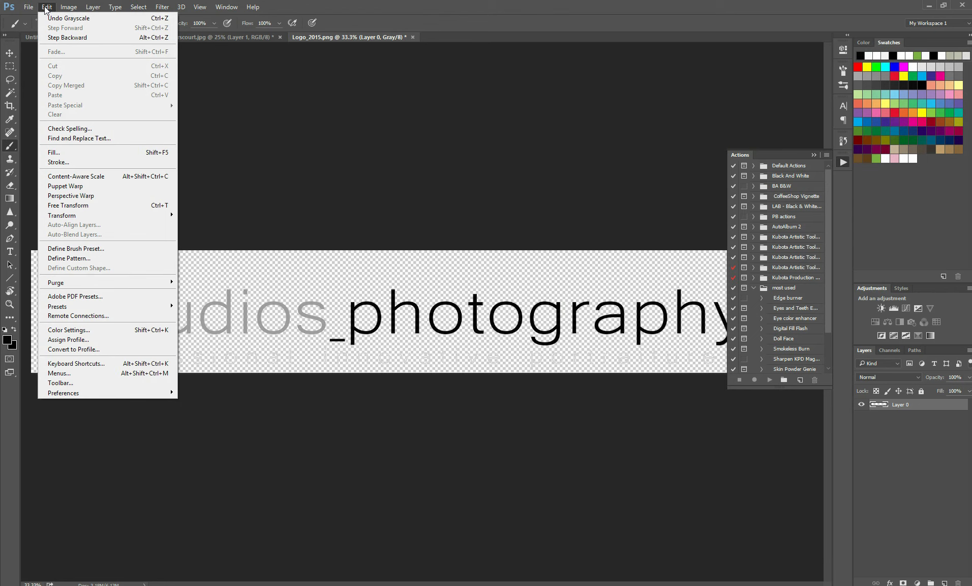
{"action": "left_click", "coordinate": [100, 248]}
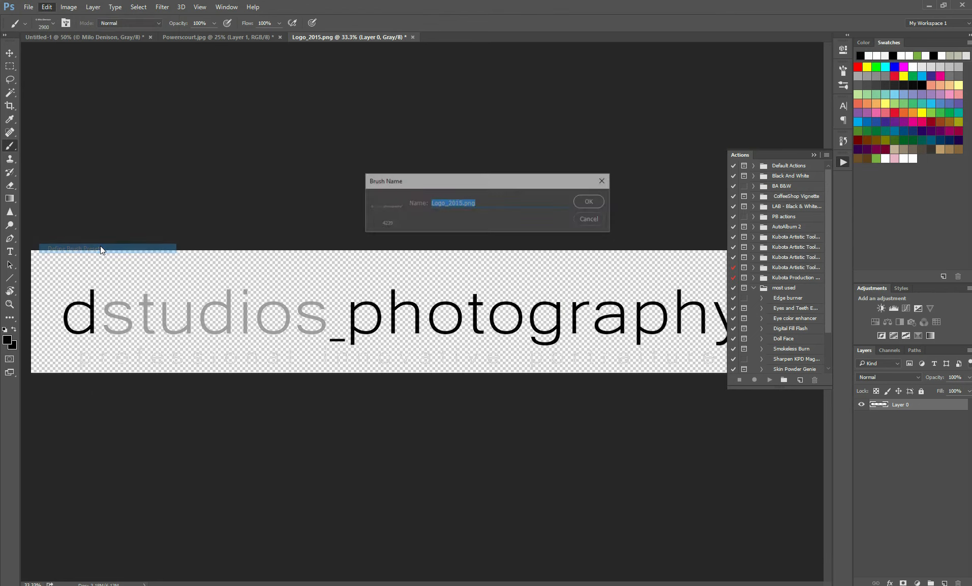
{"action": "left_click", "coordinate": [475, 203]}
{"action": "left_click_drag", "start_coordinate": [475, 202], "coordinate": [466, 203]}
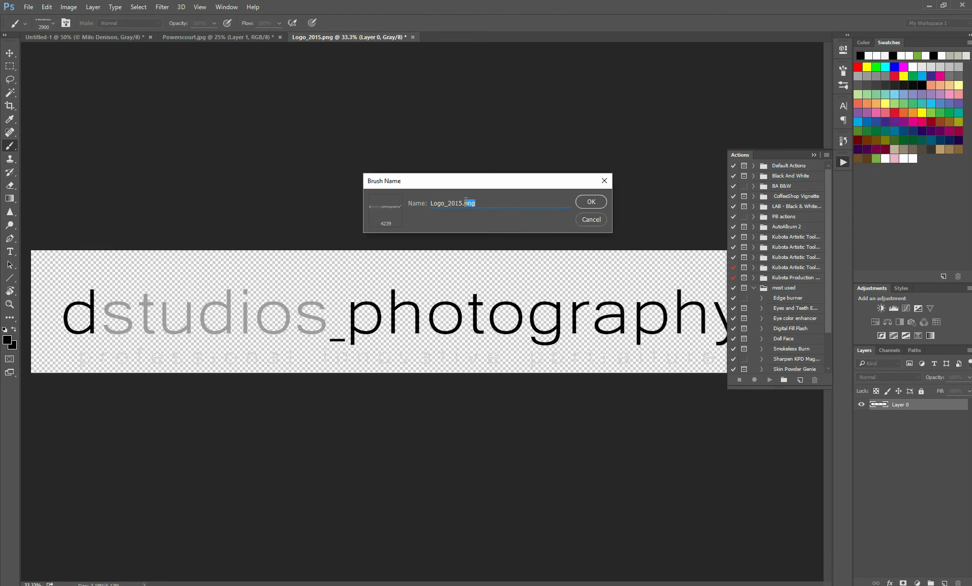
{"action": "key", "text": "BackSpace"}
{"action": "key", "text": "BackSpace"}
{"action": "key", "text": "BackSpace"}
{"action": "left_click", "coordinate": [591, 203]}
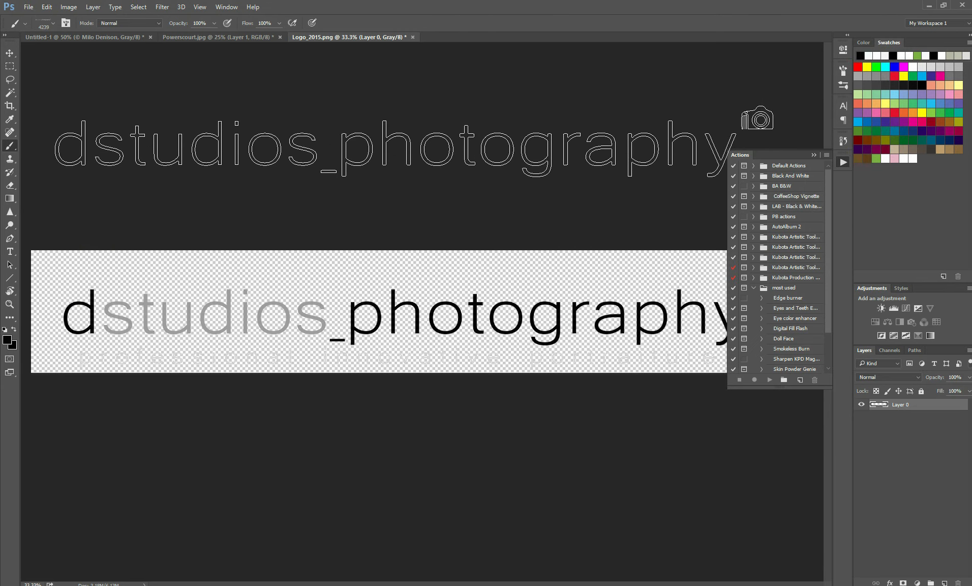
Choose the 1794 px copyright-text brush from the saved brush presets
{"action": "left_click", "coordinate": [54, 25]}
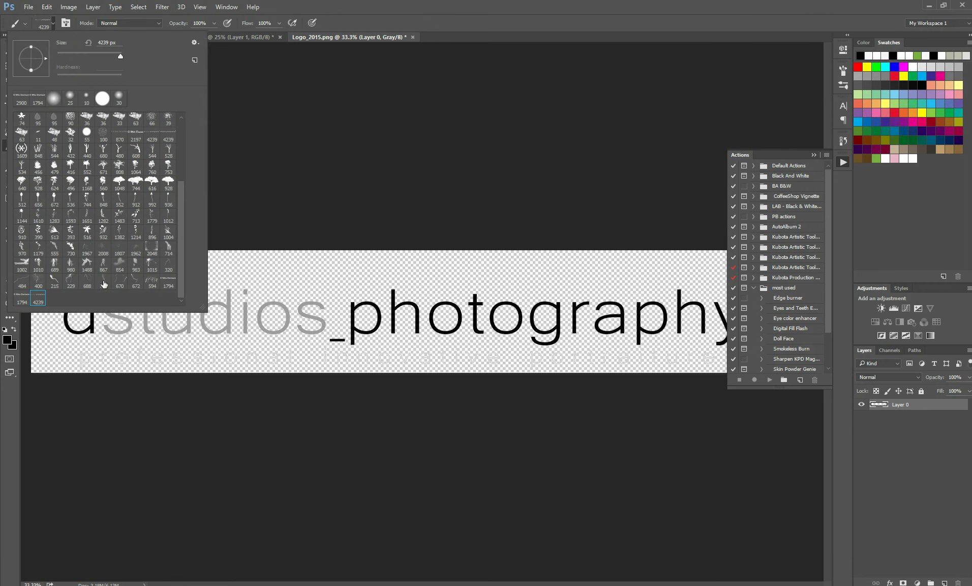
{"action": "left_click", "coordinate": [25, 300]}
{"action": "left_click", "coordinate": [423, 151]}
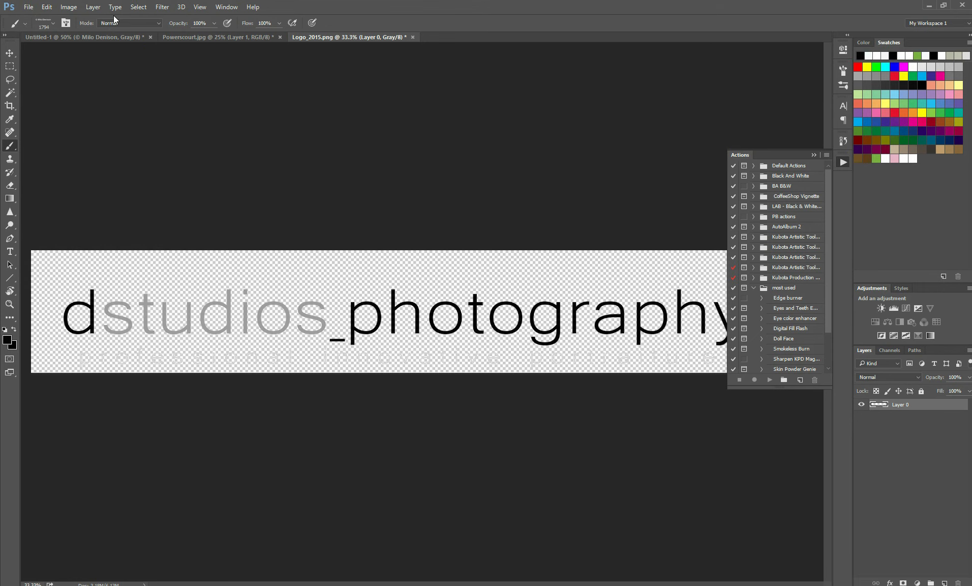
In Powerscourt.jpg, choose the 4239 px logo brush and stamp it on Layer 1 above the copyright text
{"action": "left_click", "coordinate": [118, 40]}
{"action": "left_click", "coordinate": [189, 37]}
{"action": "left_click", "coordinate": [70, 7]}
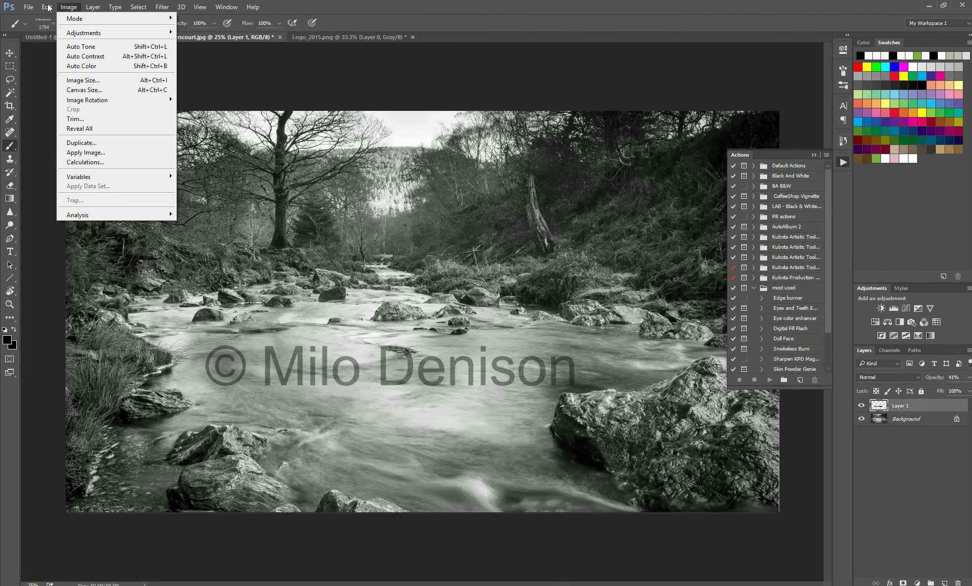
{"action": "left_click", "coordinate": [453, 5]}
{"action": "left_click", "coordinate": [53, 23]}
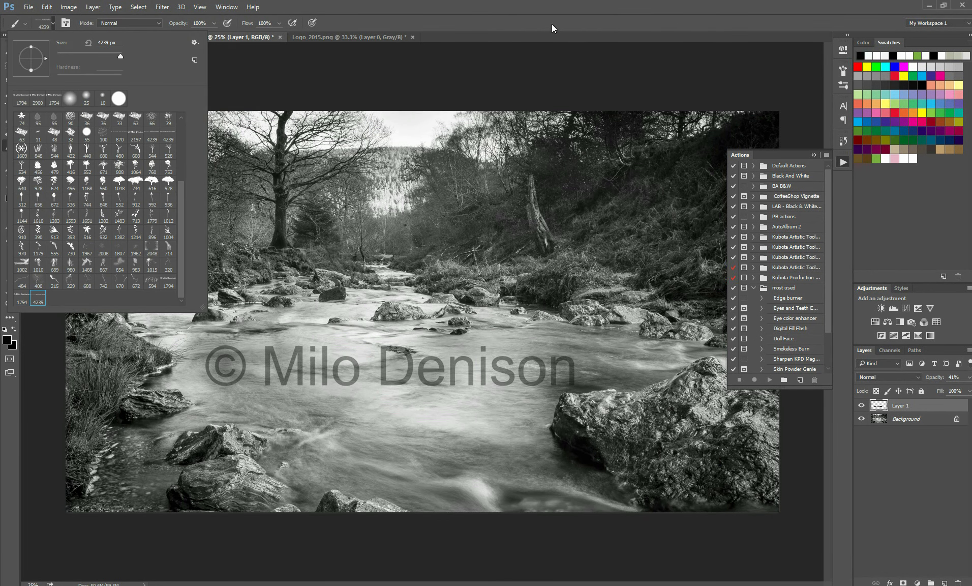
{"action": "left_click", "coordinate": [553, 28]}
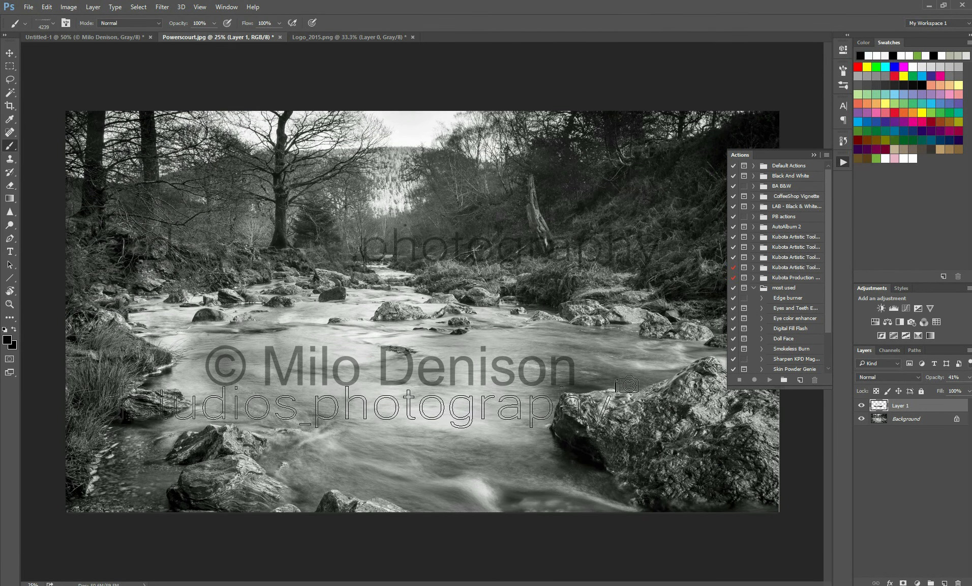
Raise the opacity of Layer 1 to 100% and stamp the logo again between the first logo and the copyright text
{"action": "left_click", "coordinate": [969, 377]}
{"action": "left_click_drag", "start_coordinate": [940, 390], "coordinate": [967, 390]}
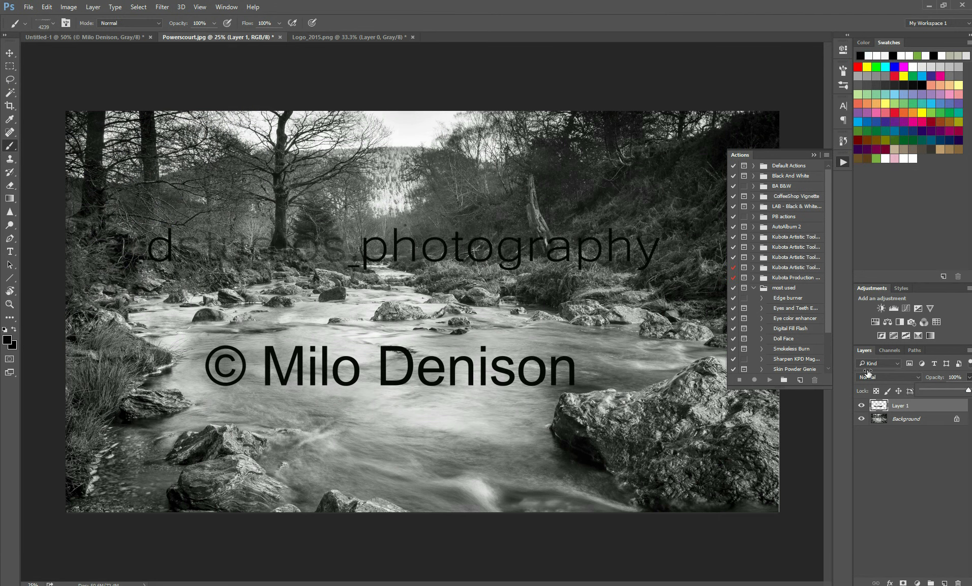
{"action": "left_click", "coordinate": [433, 288]}
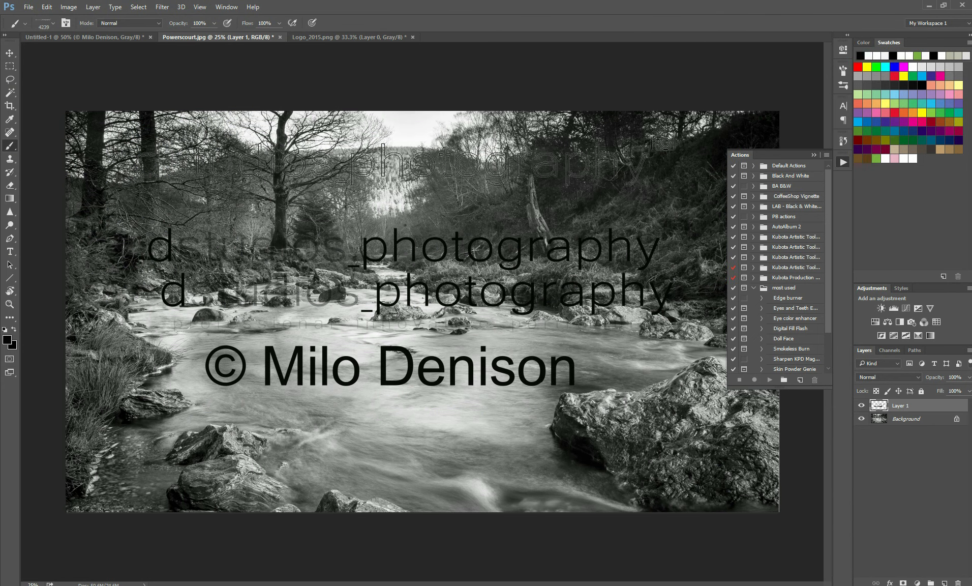
Return to the Logo_2015.png document
{"action": "left_click", "coordinate": [376, 37]}
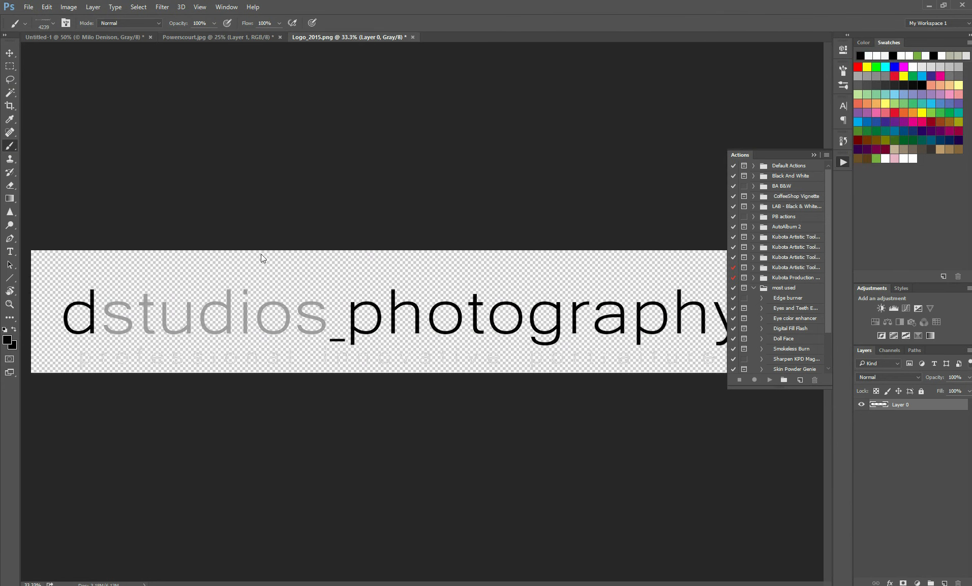